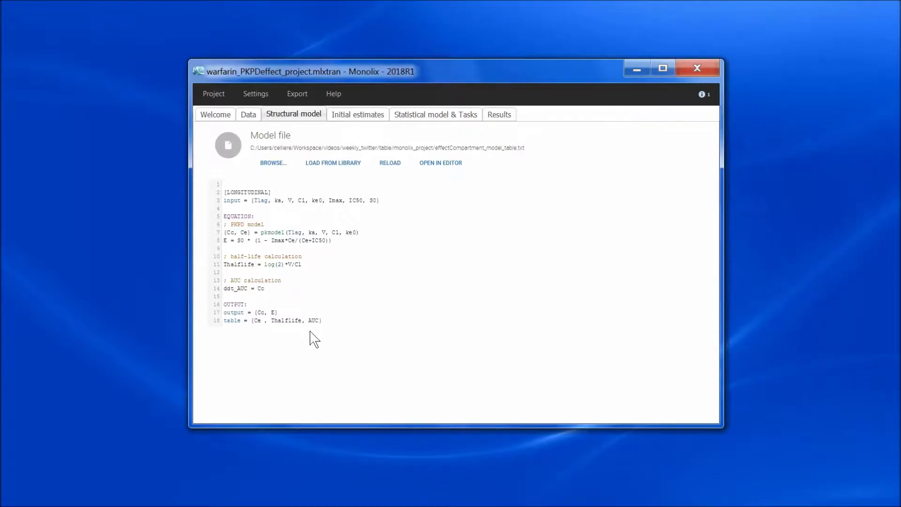
Review the model settings and estimates, then open tables.txt from the results folder.
left_click(437, 115)
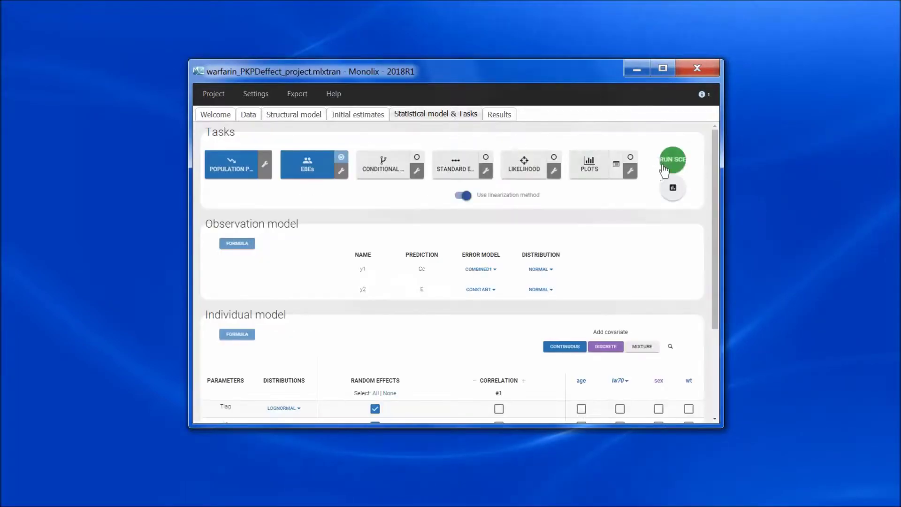
left_click(506, 116)
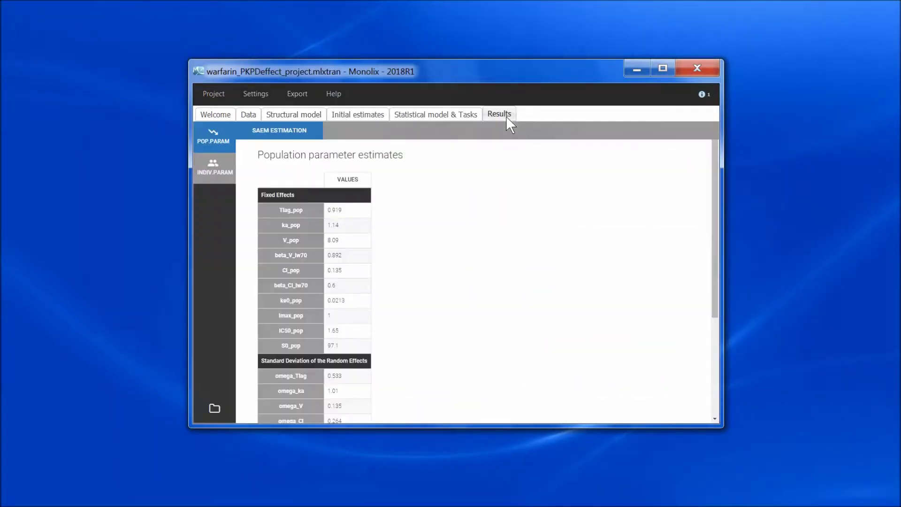
left_click(214, 410)
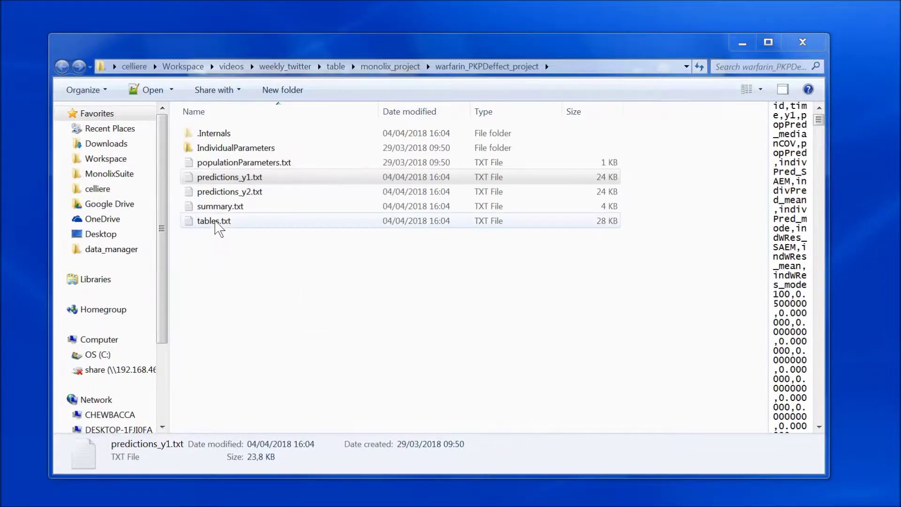
double_click(216, 223)
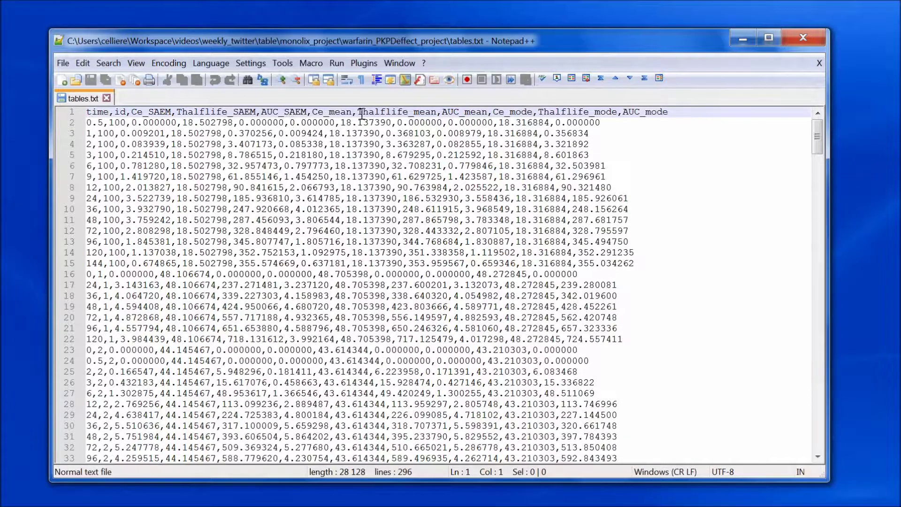
Close tables.txt after checking its Ce, Thalflife and AUC columns.
left_click(803, 37)
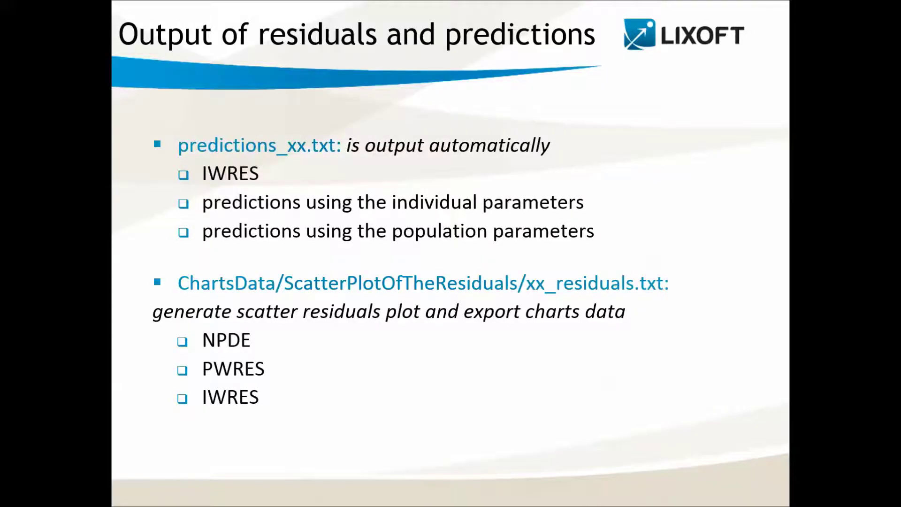